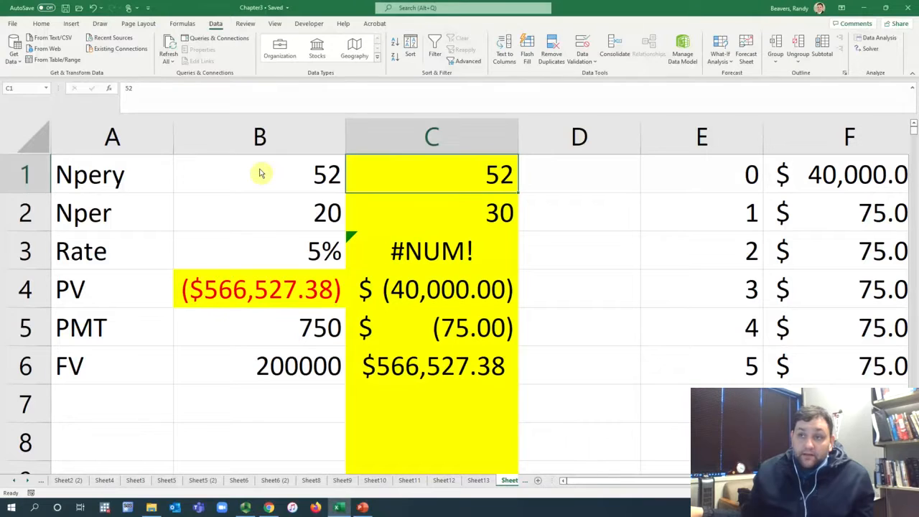
# Step: Review the retirement inputs in B1:B6 and inspect the PV formula in B4
pyautogui.click(262, 177)
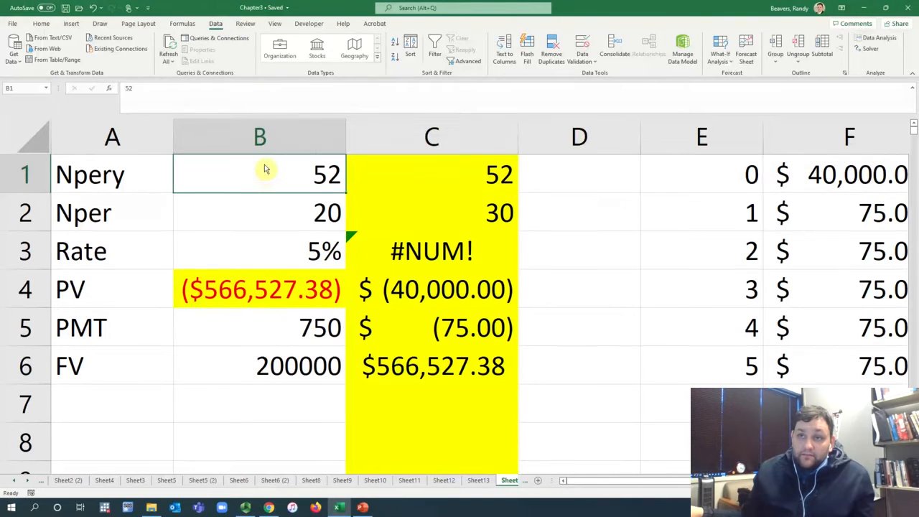
pyautogui.click(288, 337)
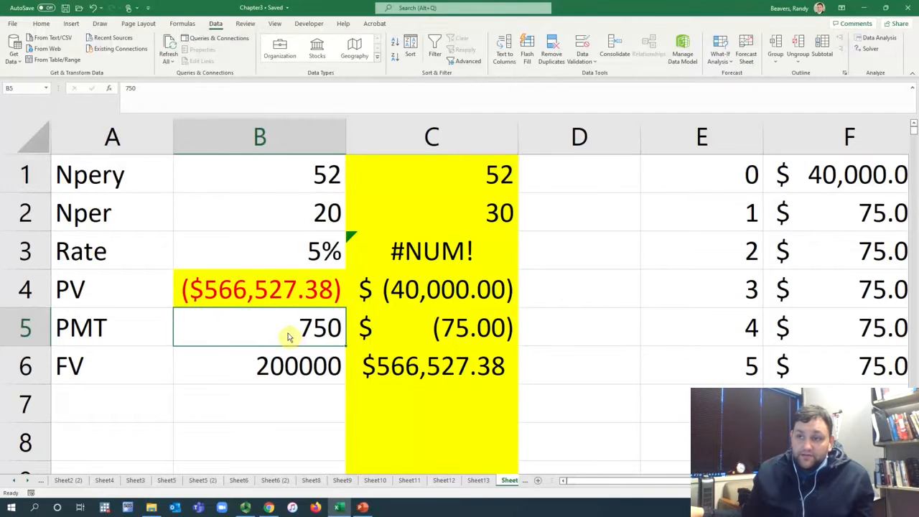
pyautogui.click(289, 221)
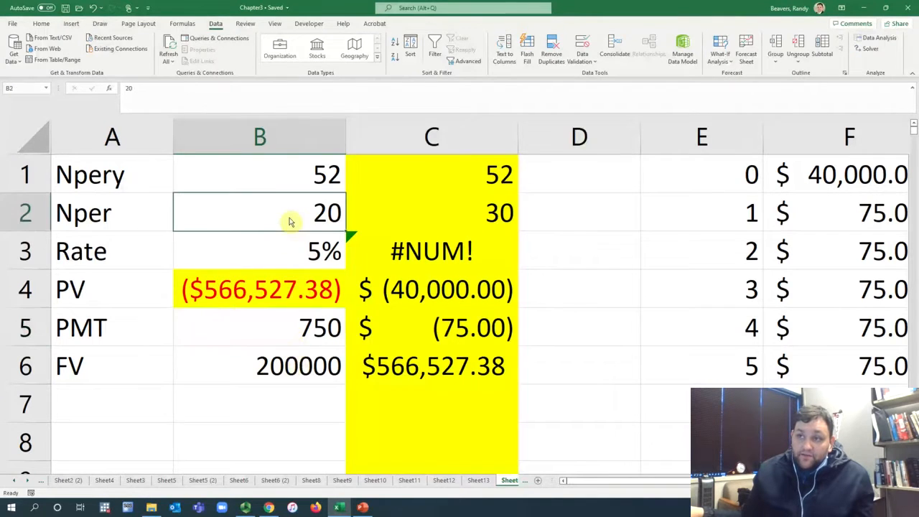
pyautogui.click(285, 256)
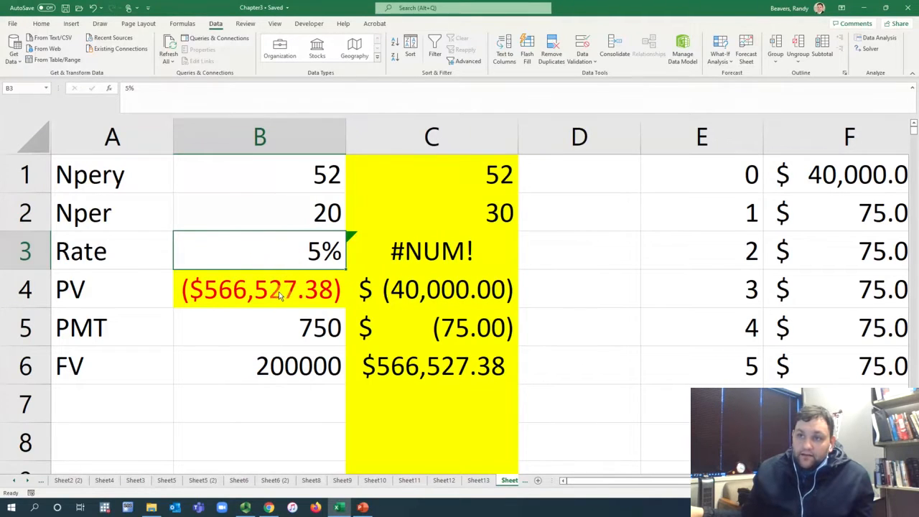
pyautogui.click(270, 369)
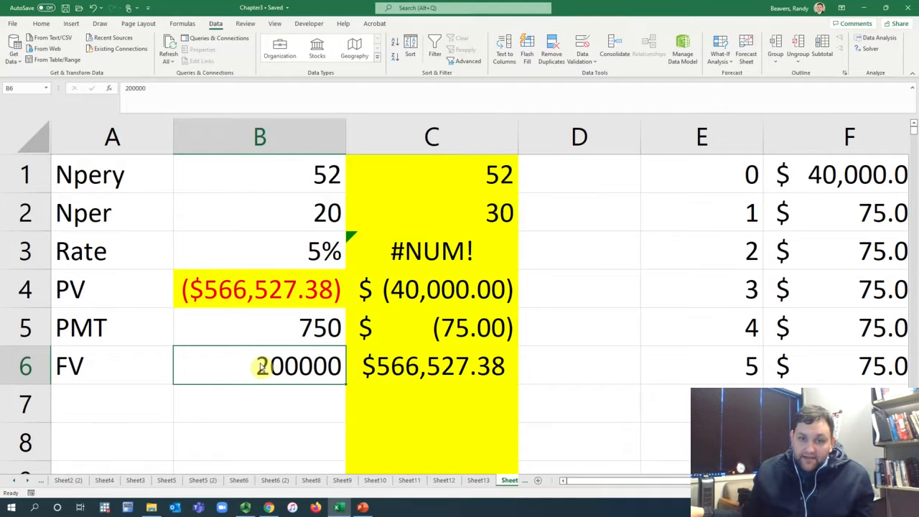
pyautogui.doubleClick(272, 287)
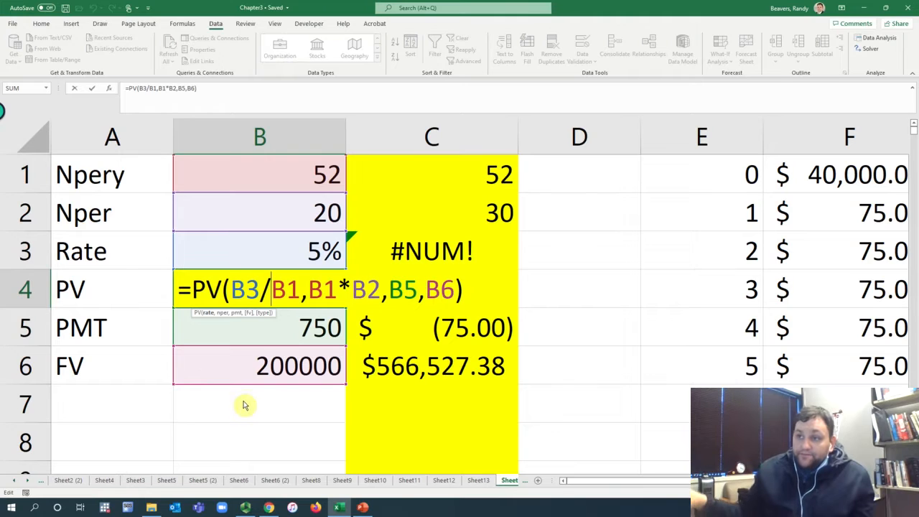
pyautogui.press('Return')
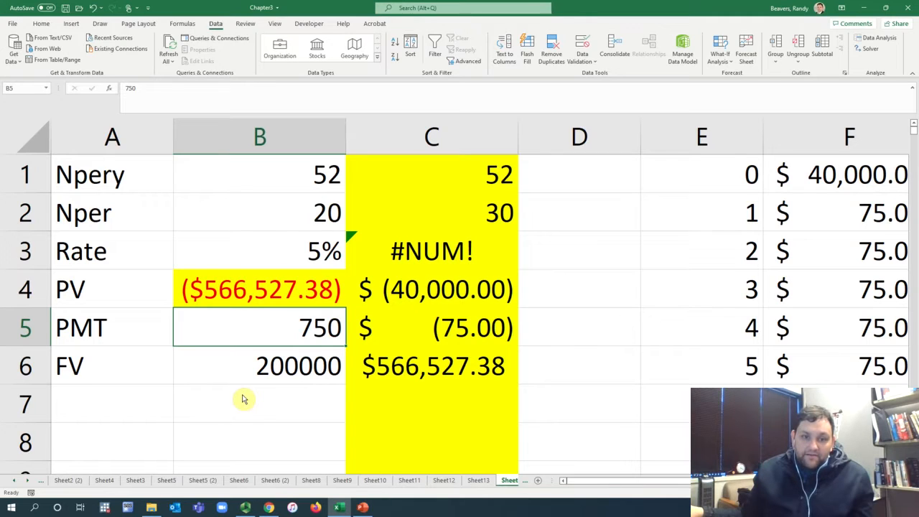
# Step: Review the savings-phase entries for PV, PMT, Nper, FV and Rate in column C
pyautogui.click(438, 289)
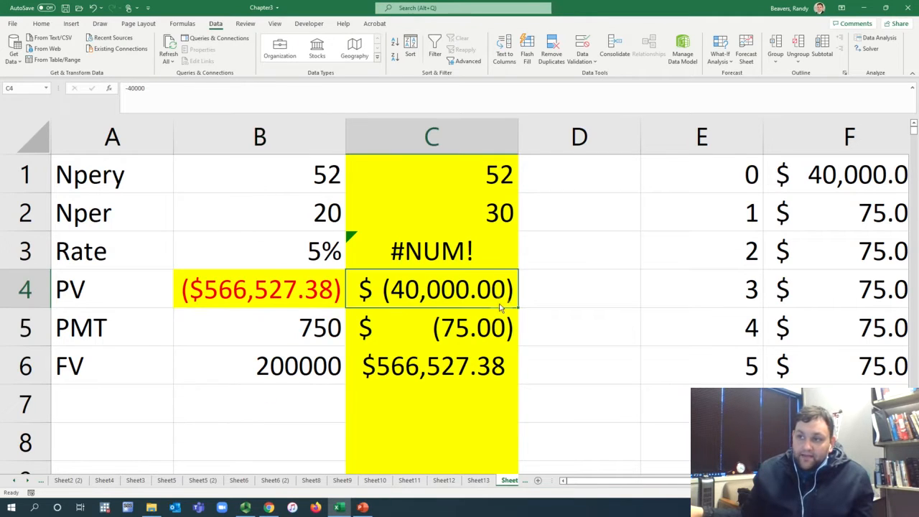
pyautogui.click(460, 336)
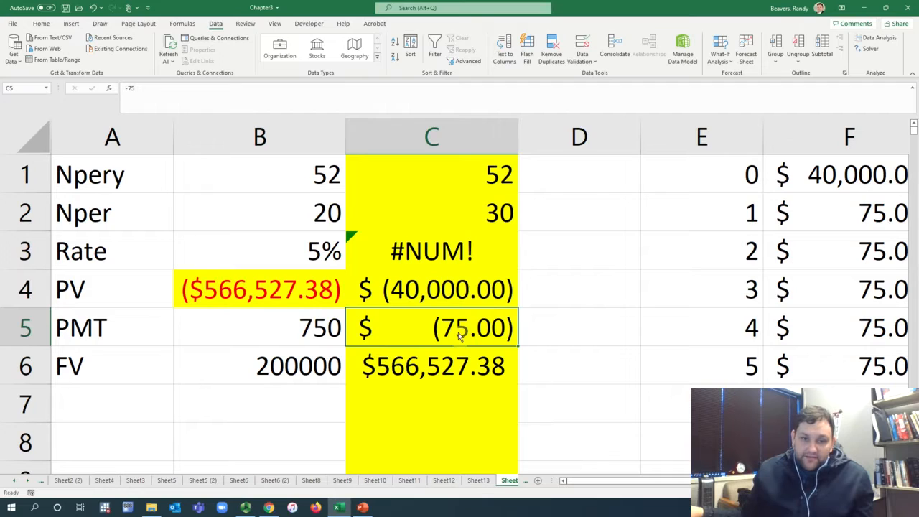
pyautogui.click(474, 215)
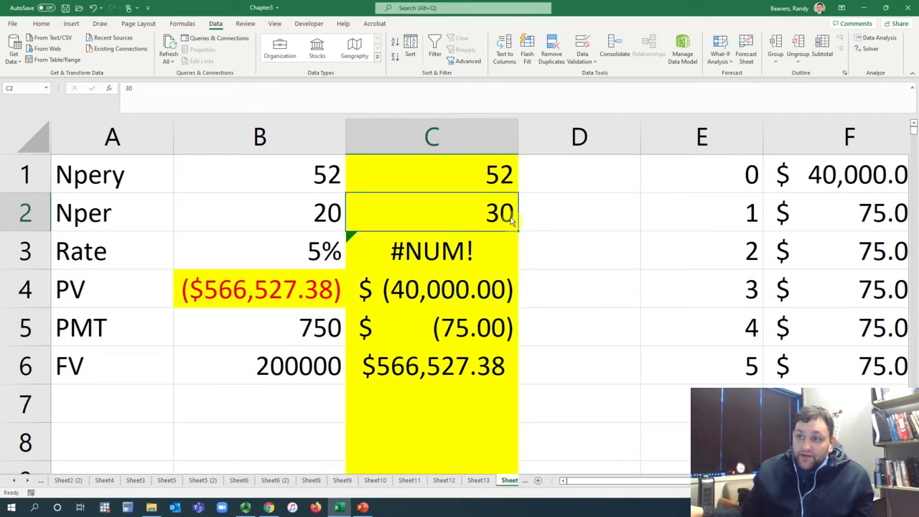
pyautogui.click(449, 372)
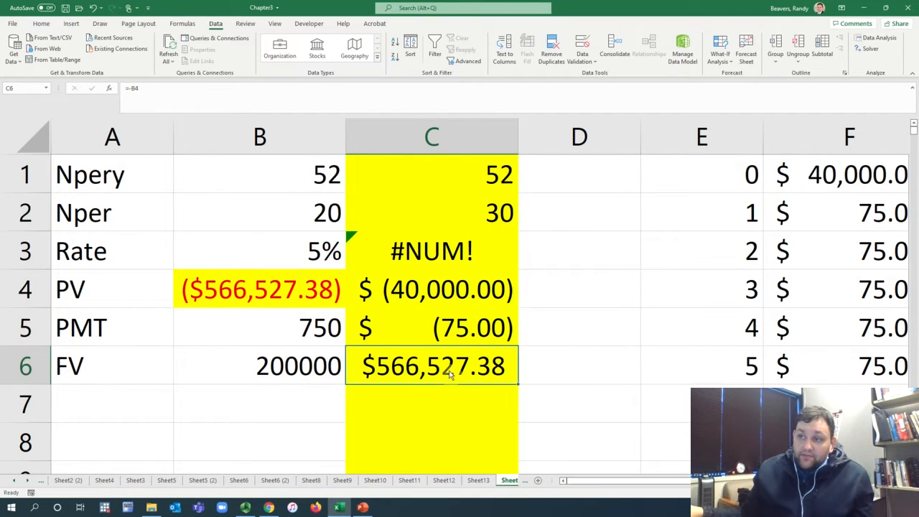
pyautogui.click(473, 247)
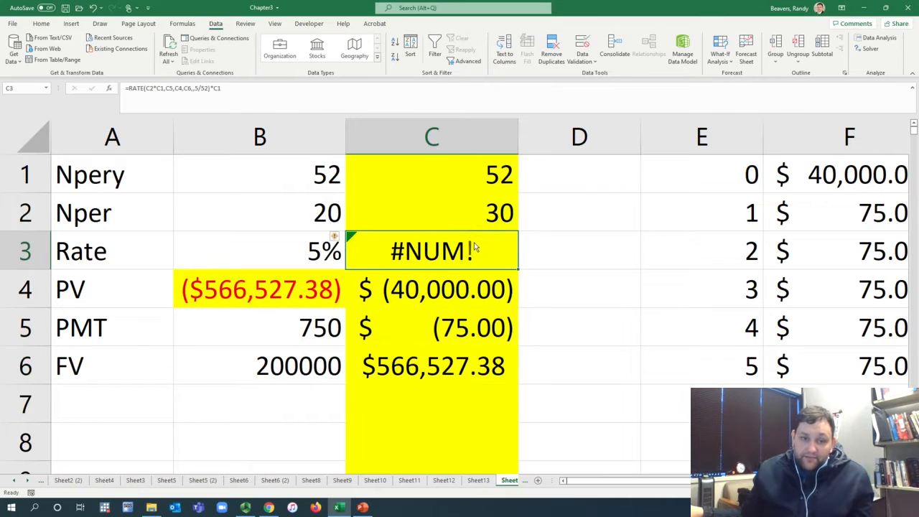
pyautogui.click(493, 356)
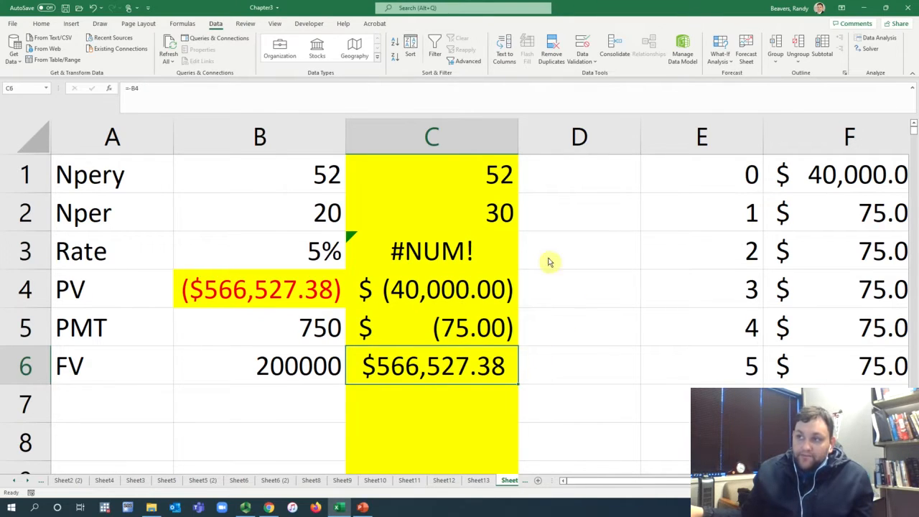
# Step: Inspect the arguments of the RATE formula in C3, including Pv and Fv
pyautogui.doubleClick(432, 256)
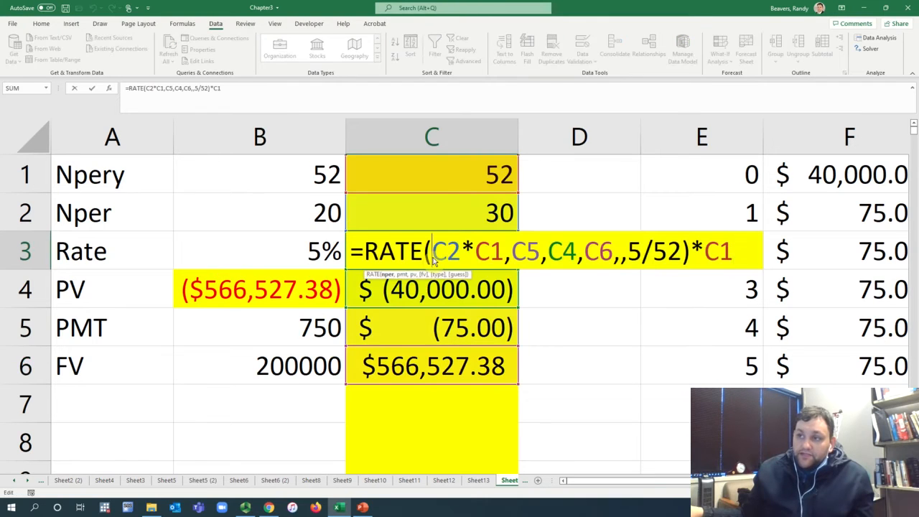
pyautogui.click(109, 87)
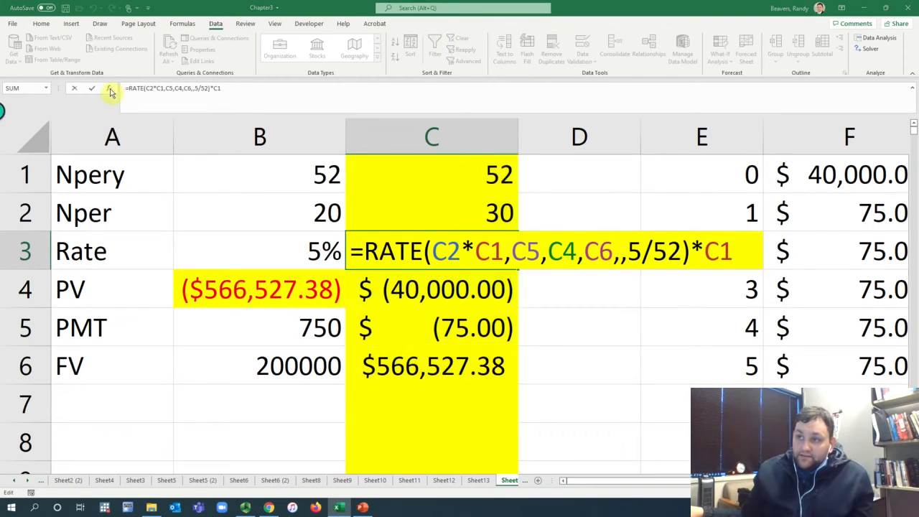
pyautogui.moveTo(598, 179); pyautogui.dragTo(634, 303)
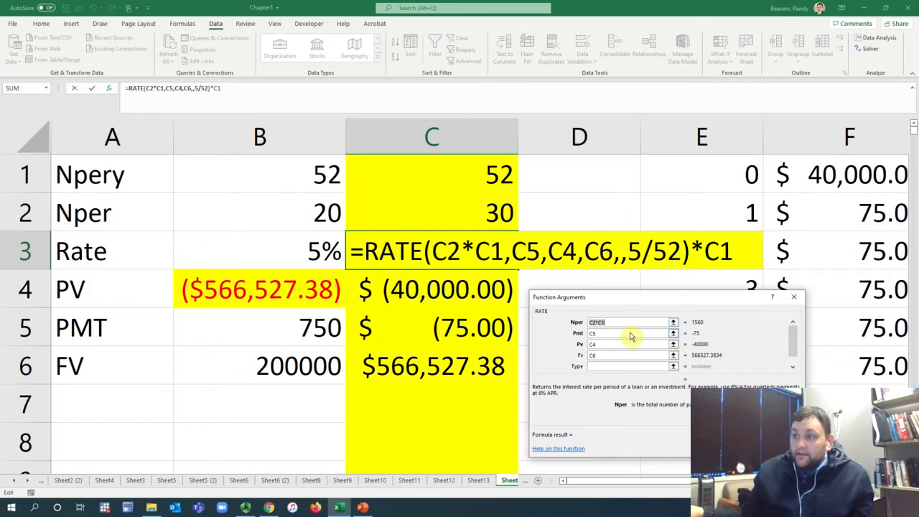
pyautogui.click(614, 346)
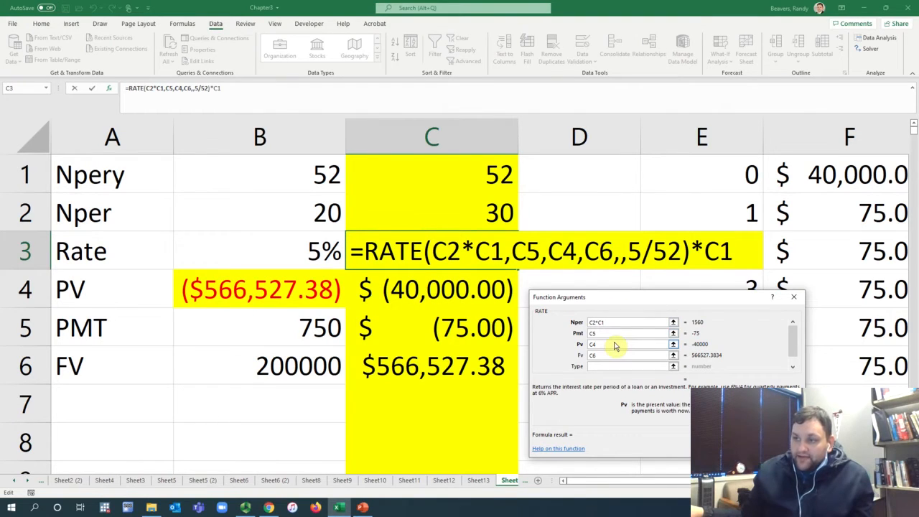
pyautogui.click(626, 355)
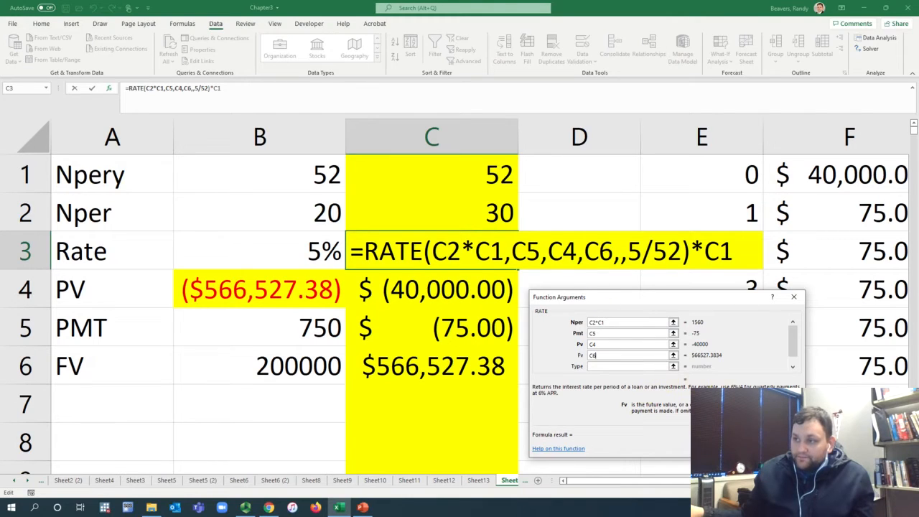
pyautogui.press('Return')
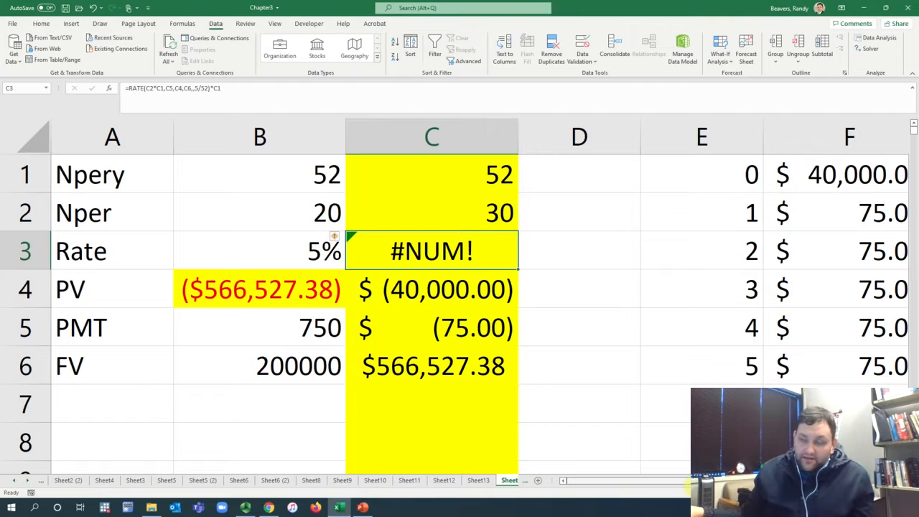
# Step: Examine the period numbers, starting amount, balance heading and first payment in columns E to G of the schedule
pyautogui.moveTo(687, 482); pyautogui.dragTo(798, 481)
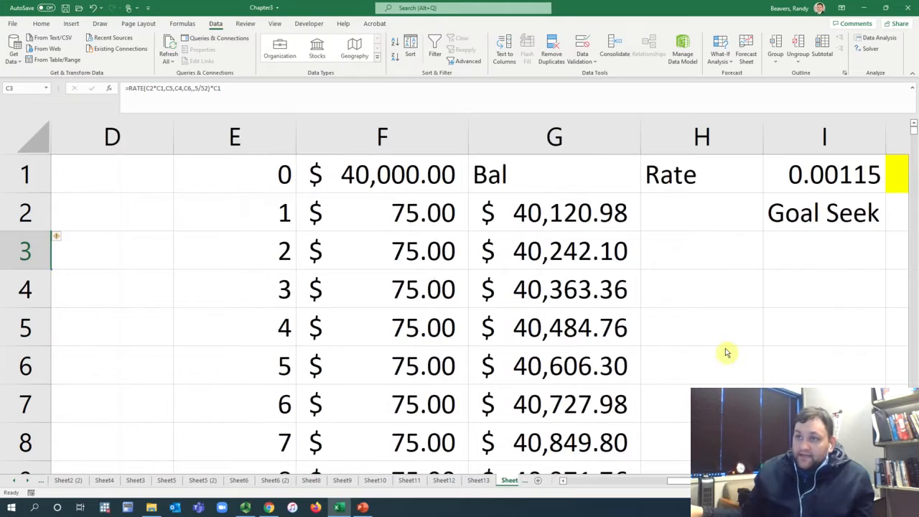
pyautogui.click(268, 181)
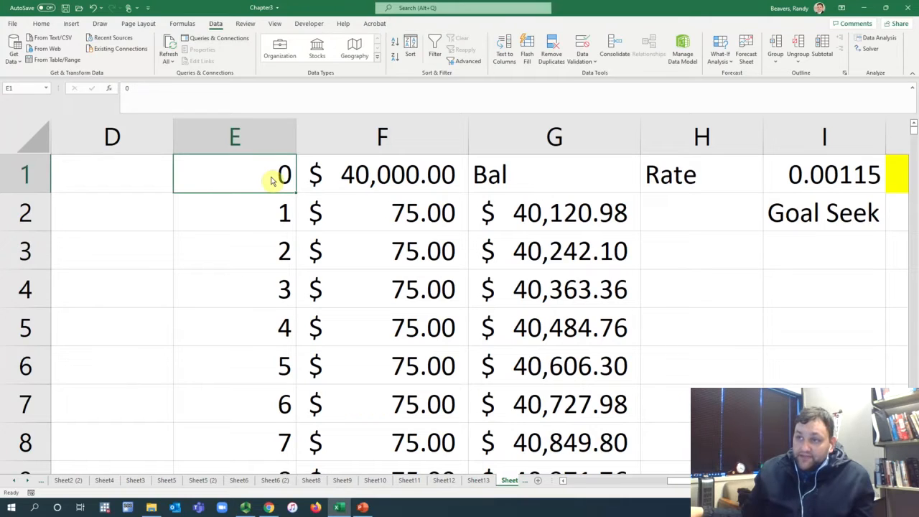
pyautogui.click(320, 178)
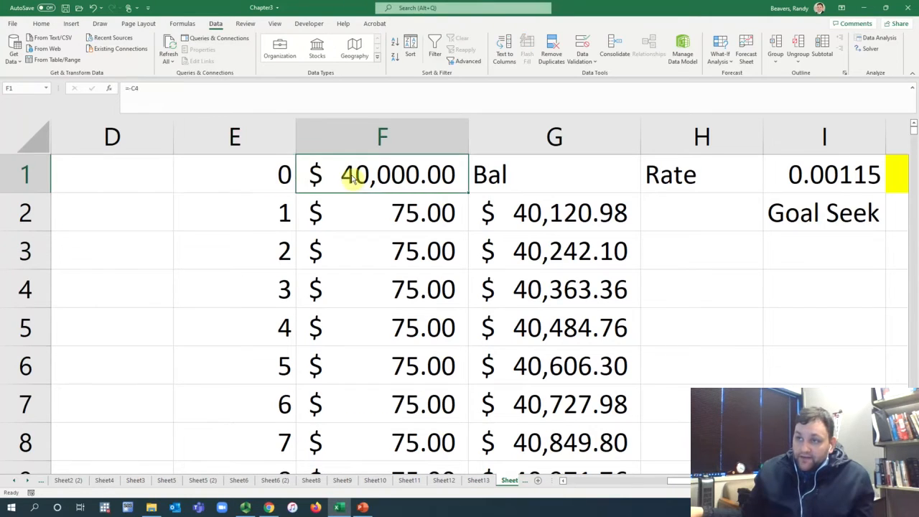
pyautogui.click(536, 180)
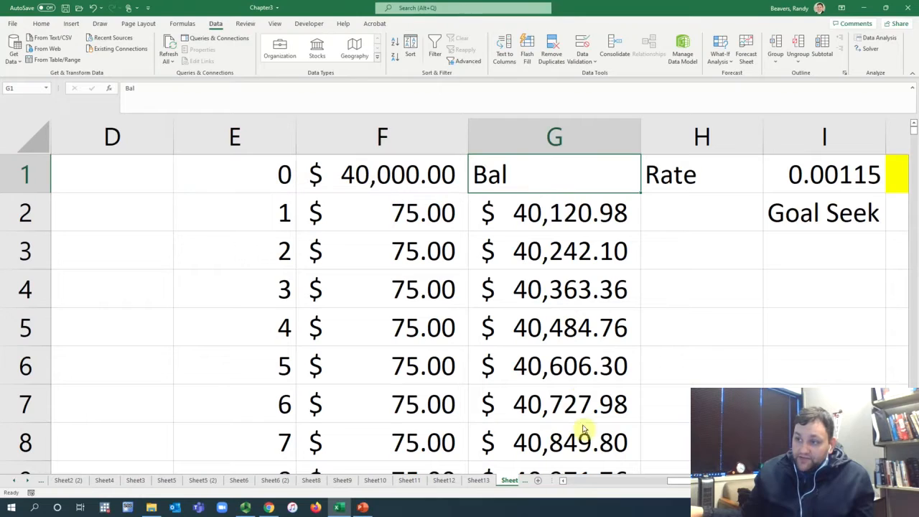
pyautogui.click(255, 212)
pyautogui.click(445, 214)
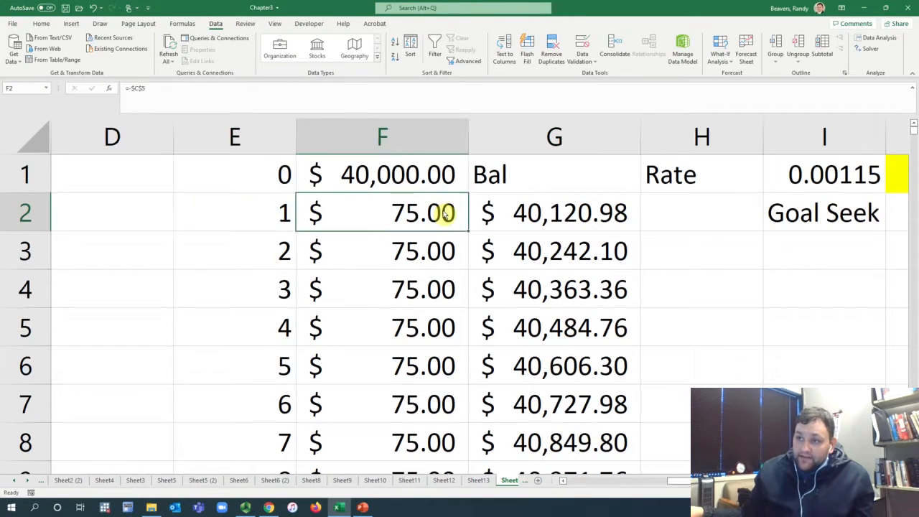
# Step: Inspect the balance formulas in G2 and G3 and the cells they reference
pyautogui.click(548, 215)
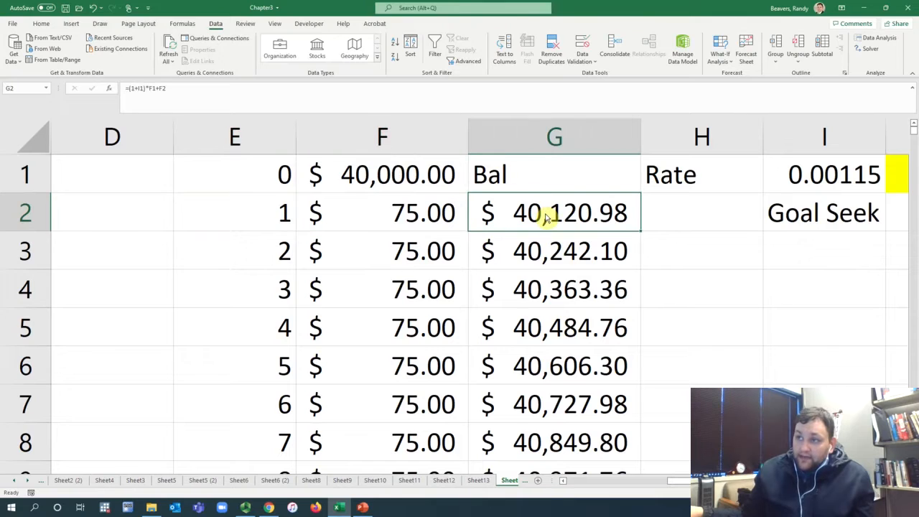
pyautogui.doubleClick(554, 214)
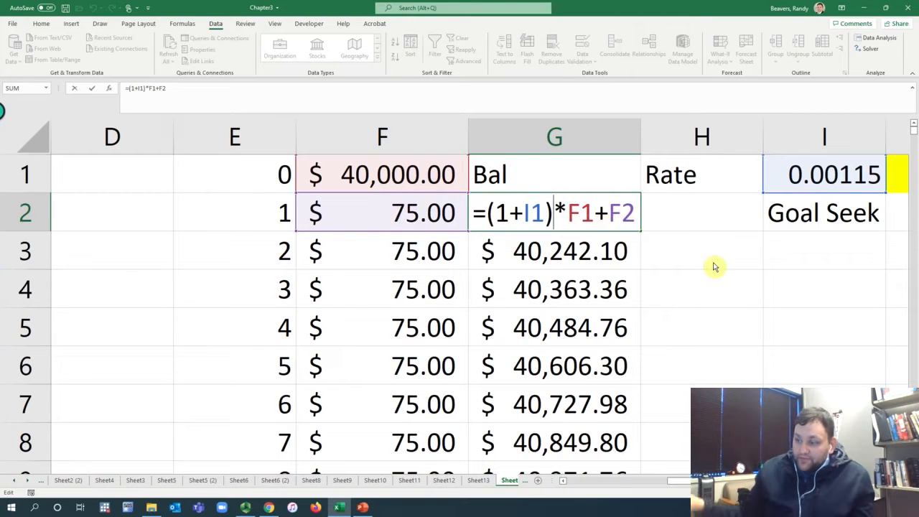
pyautogui.press('Return')
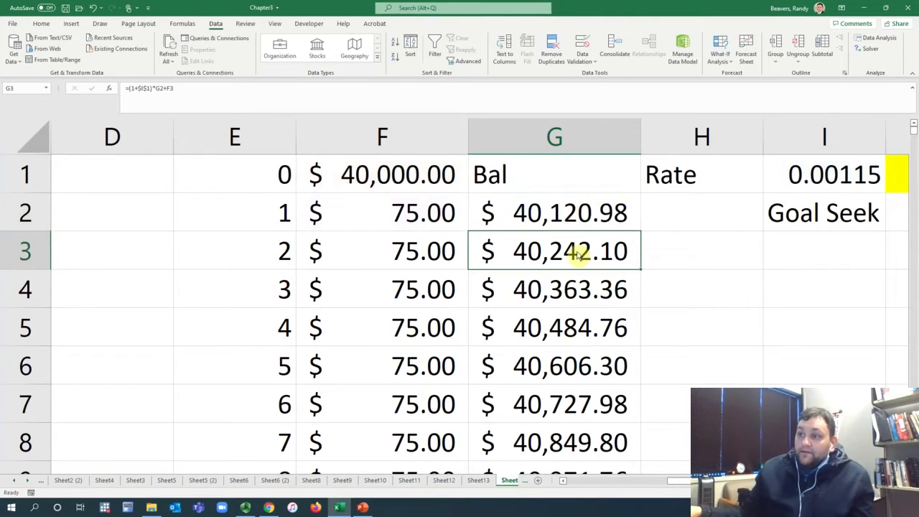
pyautogui.doubleClick(577, 251)
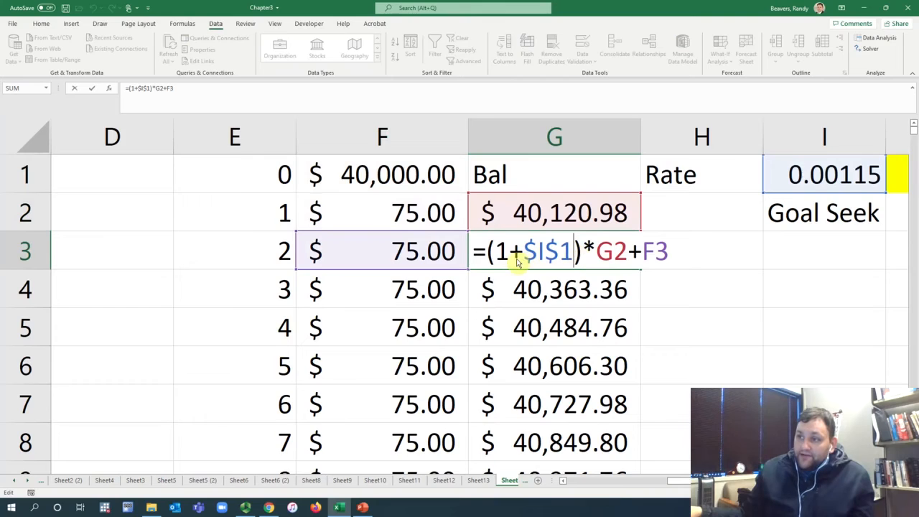
pyautogui.click(611, 253)
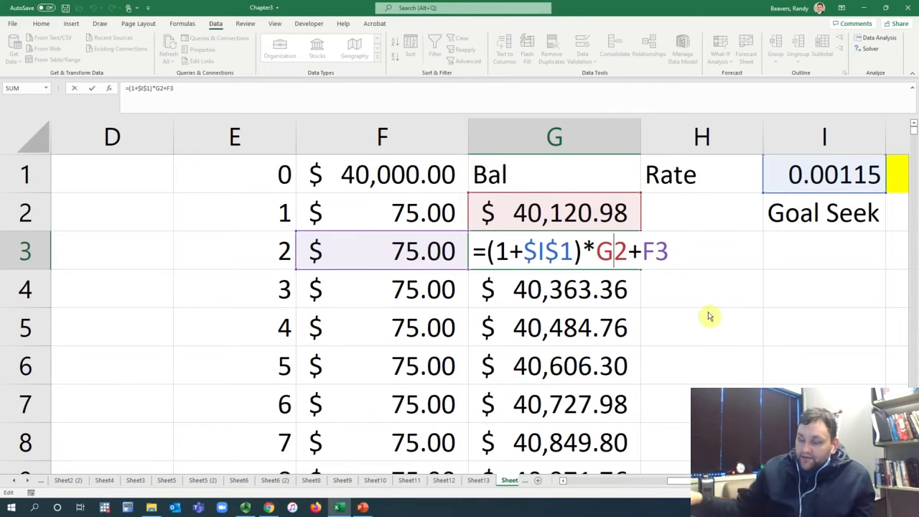
pyautogui.press('Return')
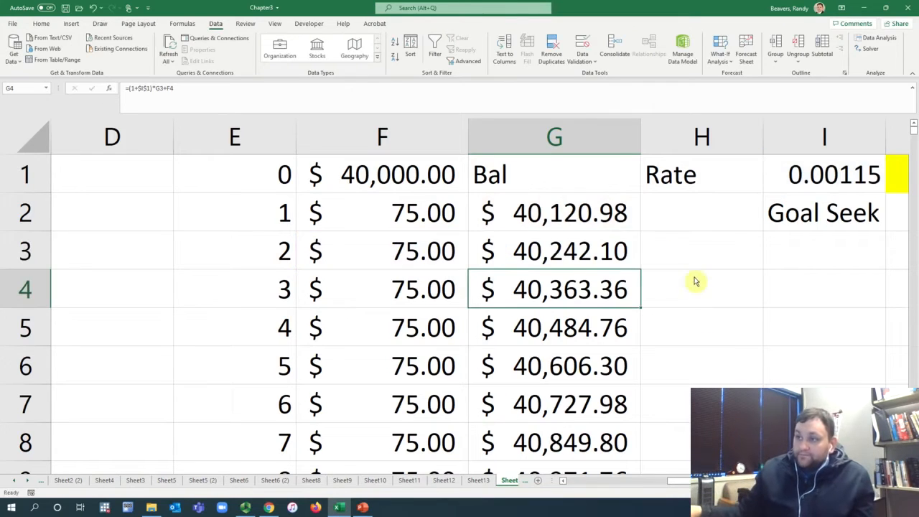
# Step: Fill the balance formula in G3 down the rest of the schedule
pyautogui.click(792, 192)
pyautogui.click(615, 262)
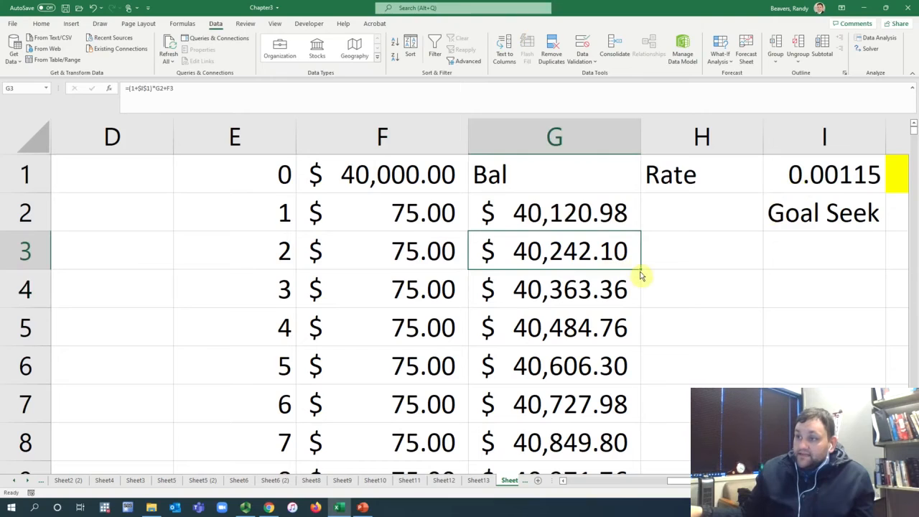
pyautogui.doubleClick(640, 269)
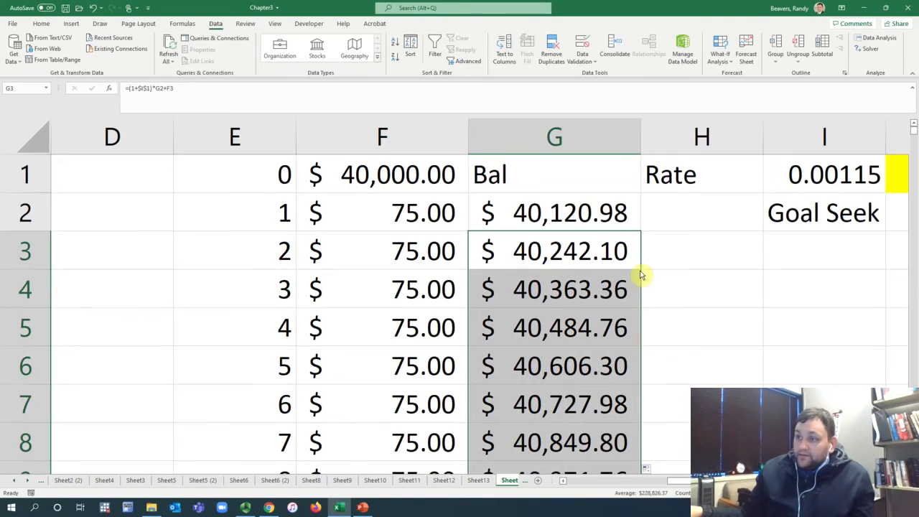
# Step: Set the periodic rate in I1 to 0
pyautogui.click(829, 179)
pyautogui.write('0')
pyautogui.press('Return')
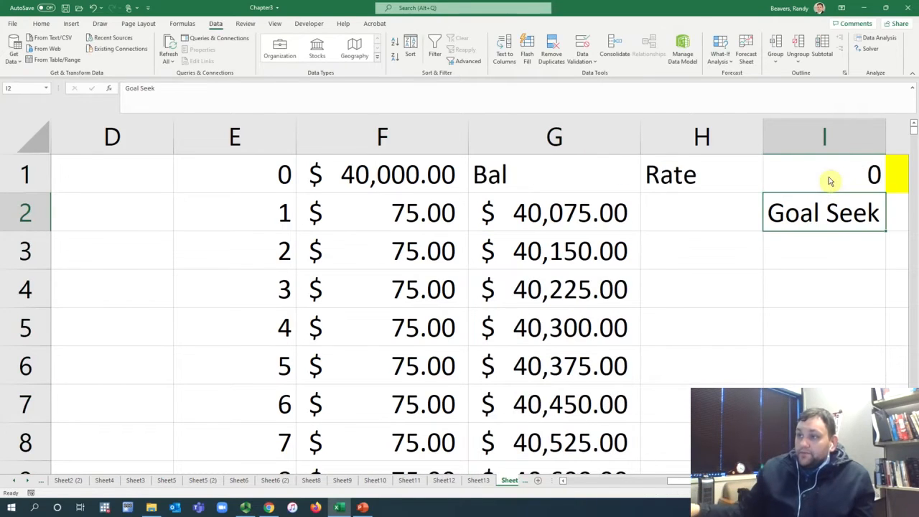
# Step: Fill the period numbers in column E down to 1560 and select the final balance in G1561
pyautogui.moveTo(255, 219)
pyautogui.mouseDown()
pyautogui.moveTo(256, 239)
pyautogui.moveTo(283, 267)
pyautogui.moveTo(303, 414)
pyautogui.mouseUp()
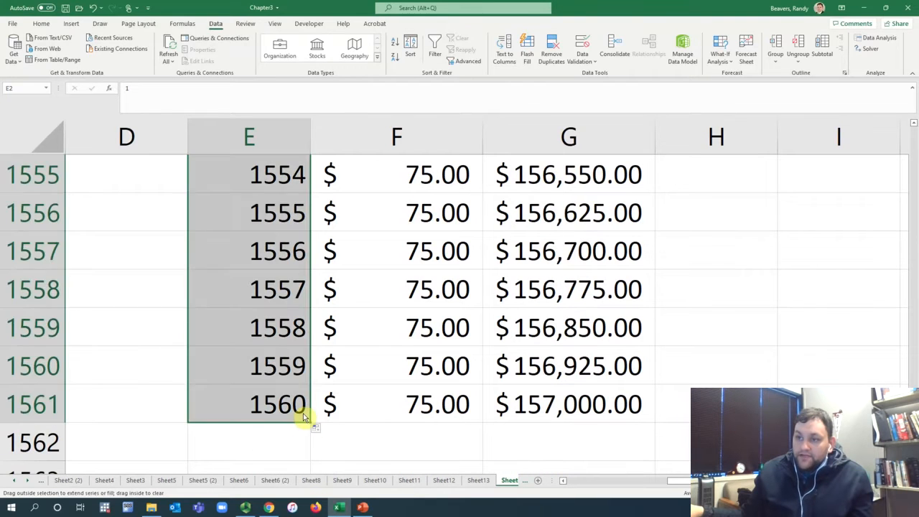
pyautogui.click(567, 405)
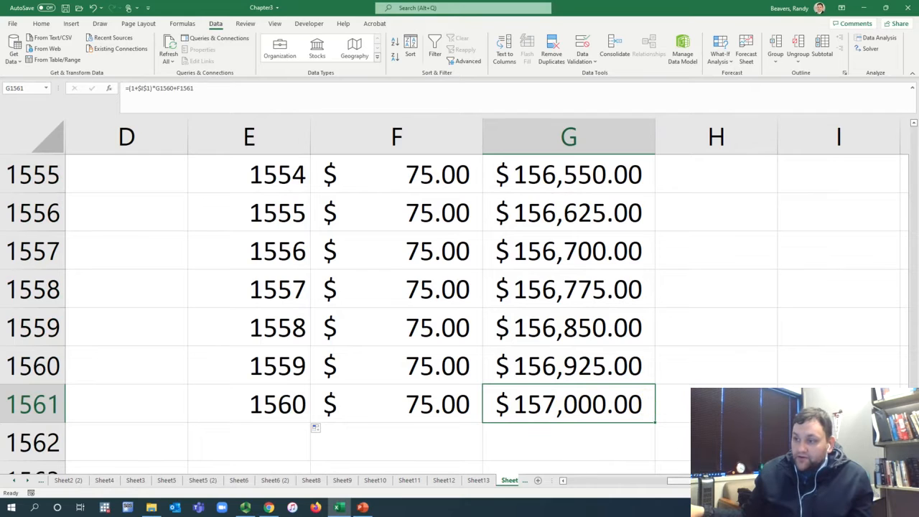
pyautogui.moveTo(703, 480); pyautogui.dragTo(597, 480)
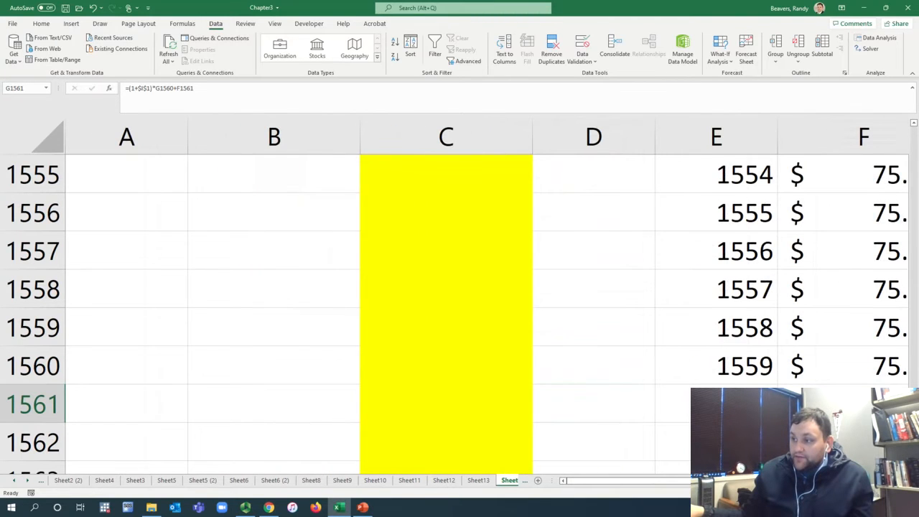
pyautogui.moveTo(914, 459)
pyautogui.mouseDown()
pyautogui.moveTo(915, 120)
pyautogui.moveTo(915, 459)
pyautogui.mouseUp()
pyautogui.moveTo(598, 480); pyautogui.dragTo(698, 481)
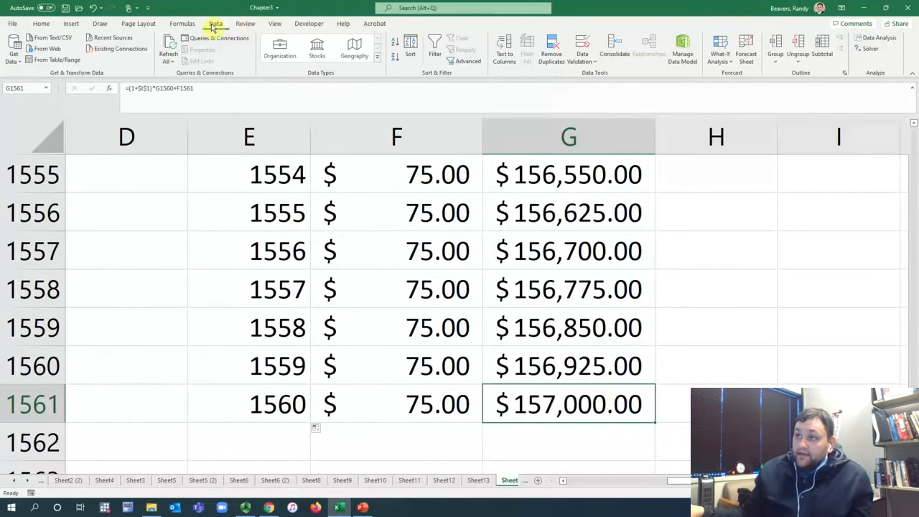
pyautogui.click(720, 52)
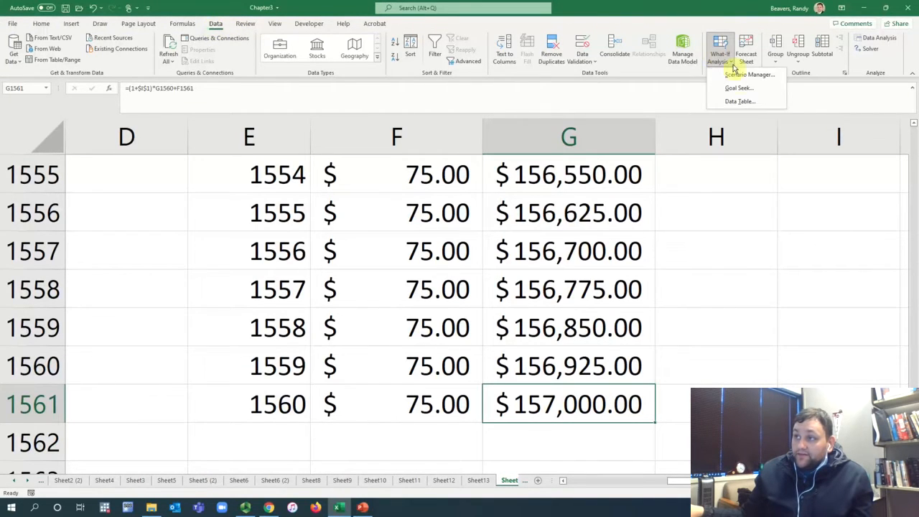
pyautogui.click(739, 89)
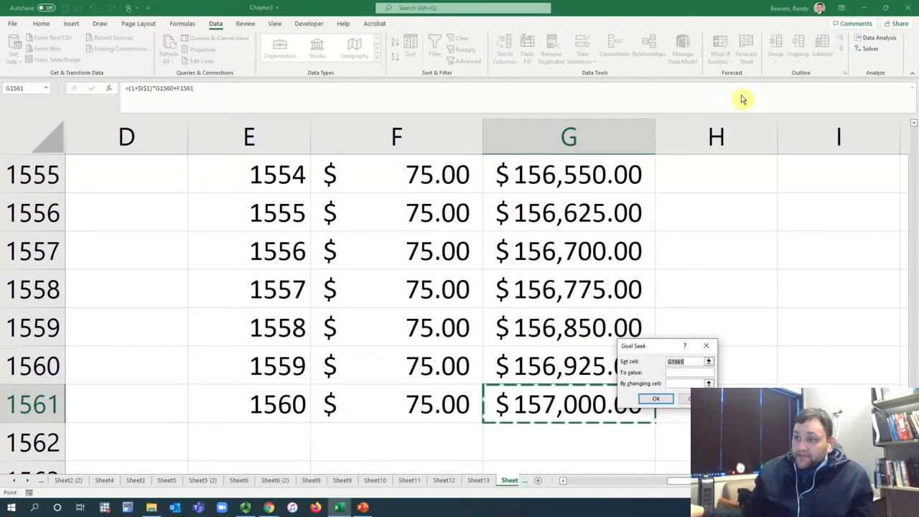
pyautogui.click(688, 373)
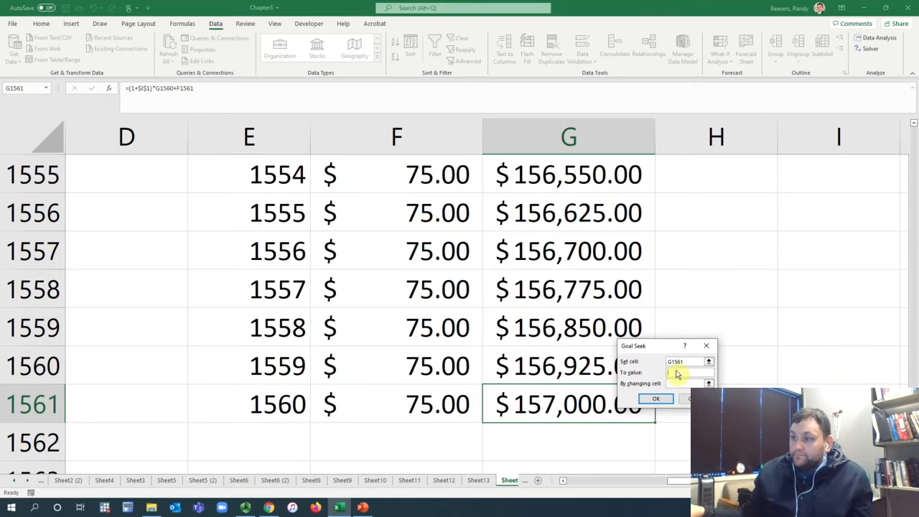
pyautogui.click(684, 399)
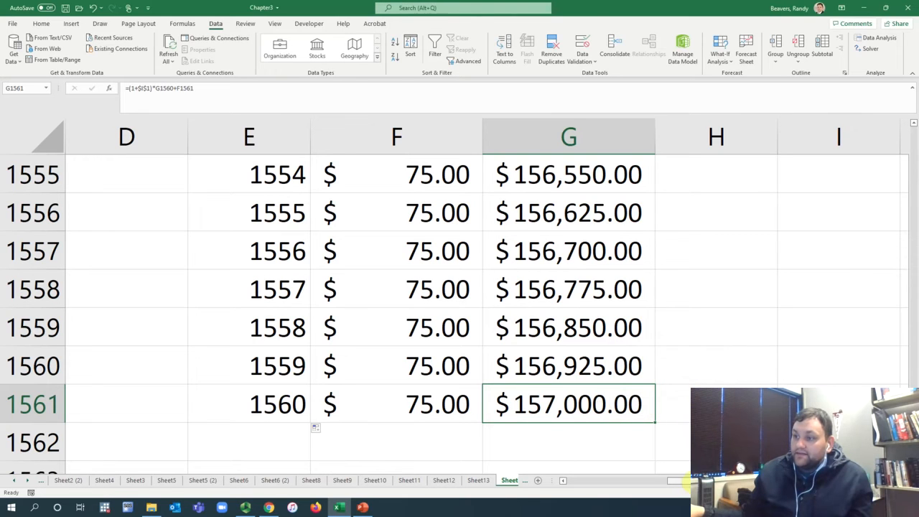
# Step: Copy the target future value in C6 and paste it into H1562, beside the end of the balance schedule
pyautogui.moveTo(678, 480); pyautogui.dragTo(558, 486)
pyautogui.moveTo(913, 456); pyautogui.dragTo(908, 122)
pyautogui.click(495, 368)
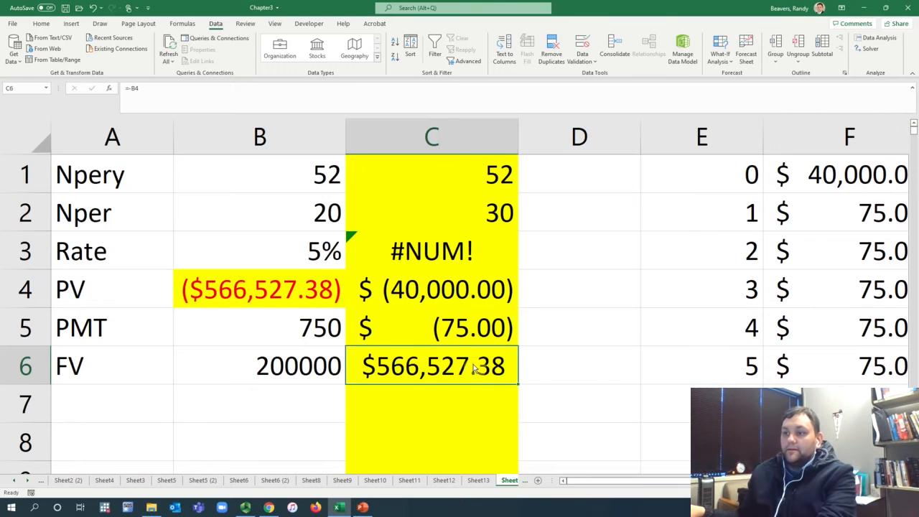
pyautogui.rightClick(476, 365)
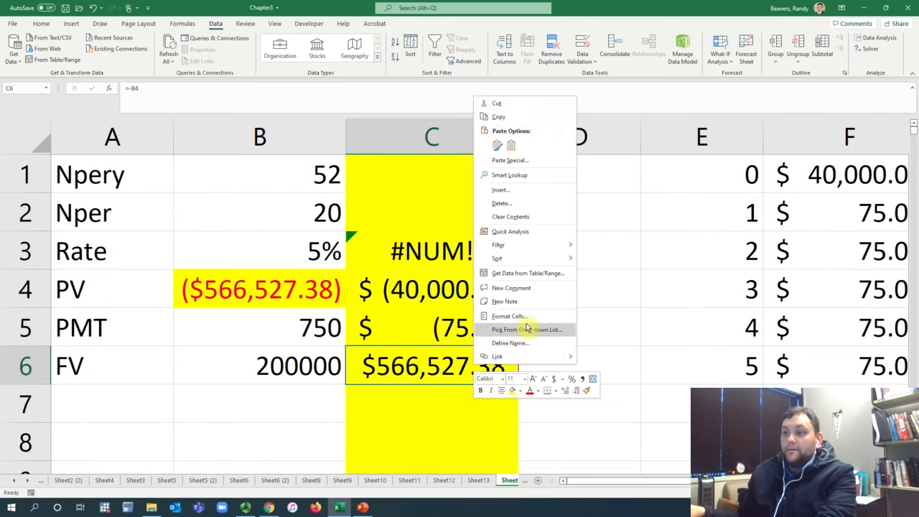
pyautogui.click(498, 116)
pyautogui.moveTo(665, 480); pyautogui.dragTo(665, 480)
pyautogui.moveTo(913, 128); pyautogui.dragTo(913, 132)
pyautogui.click(710, 441)
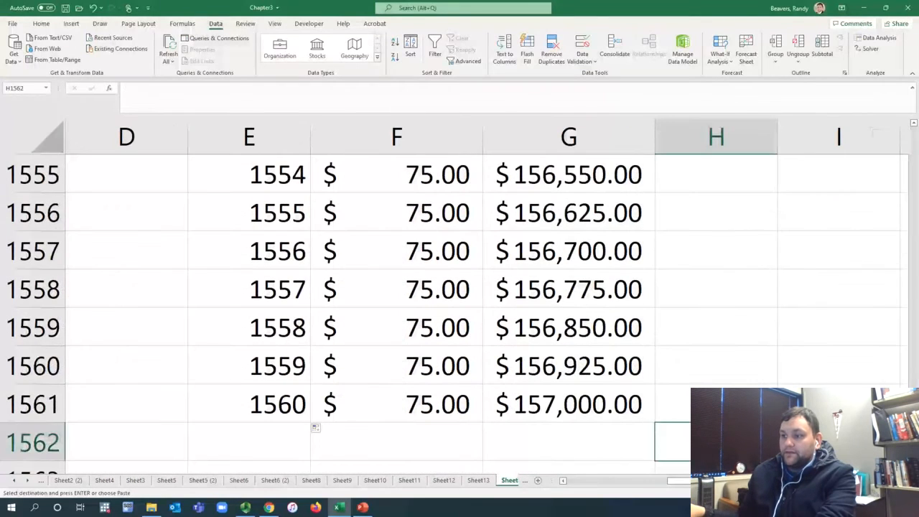
pyautogui.hotkey('ctrl', 'v')
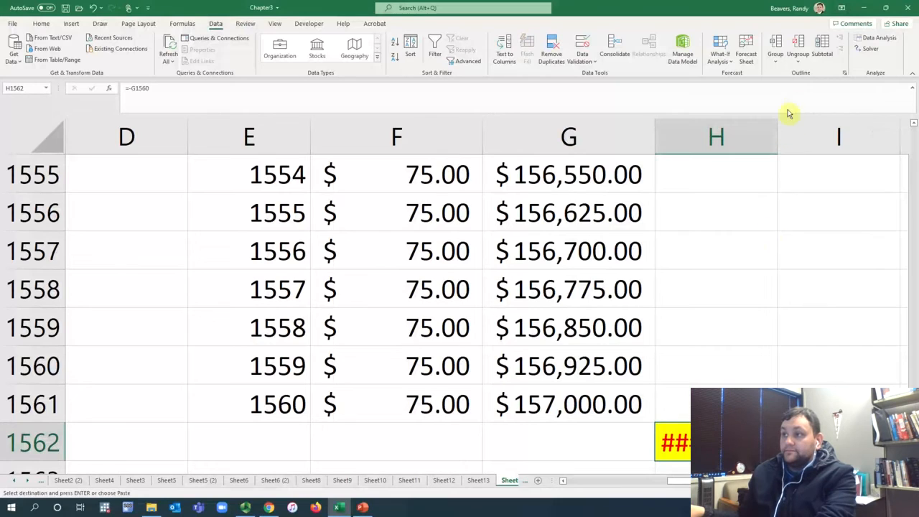
# Step: Autofit column H and paste the copied future value into H1562 again as a value only
pyautogui.doubleClick(778, 132)
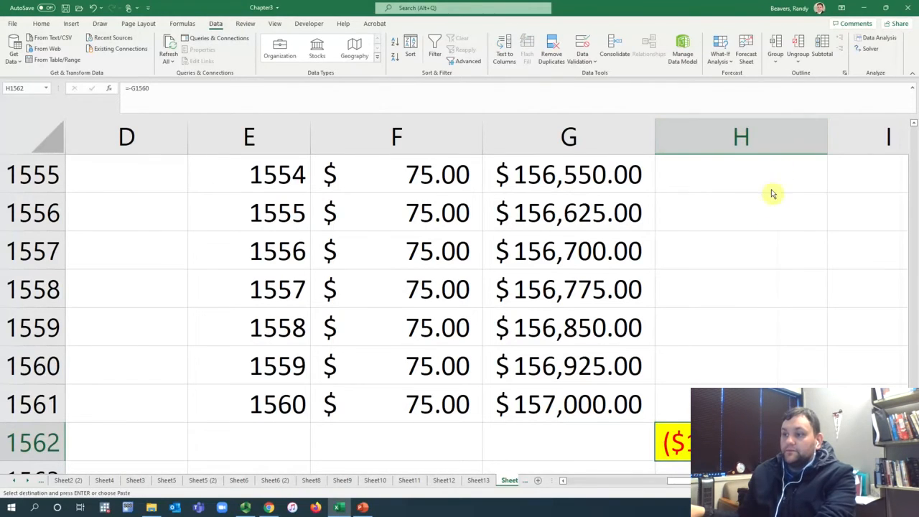
pyautogui.rightClick(726, 179)
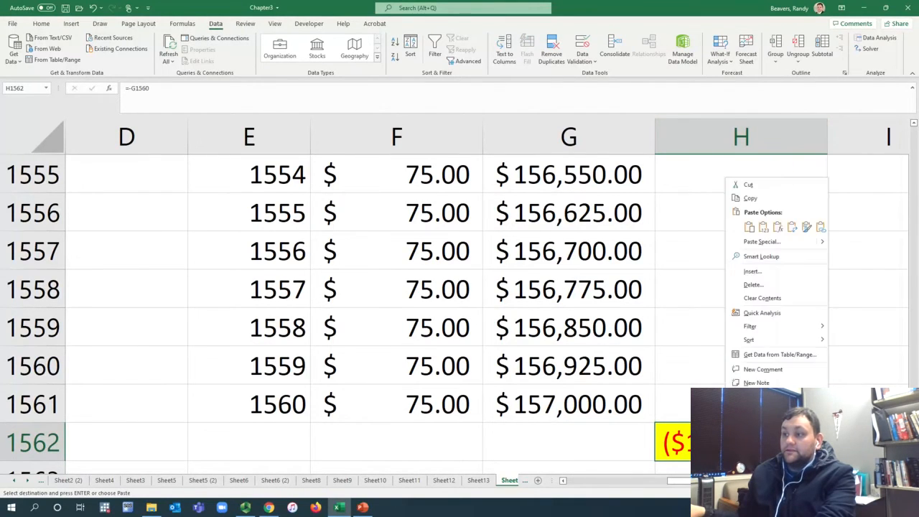
pyautogui.click(765, 230)
# Step: Start a Goal Seek on the final balance in G1561 with 566527.38 as the target value
pyautogui.click(595, 410)
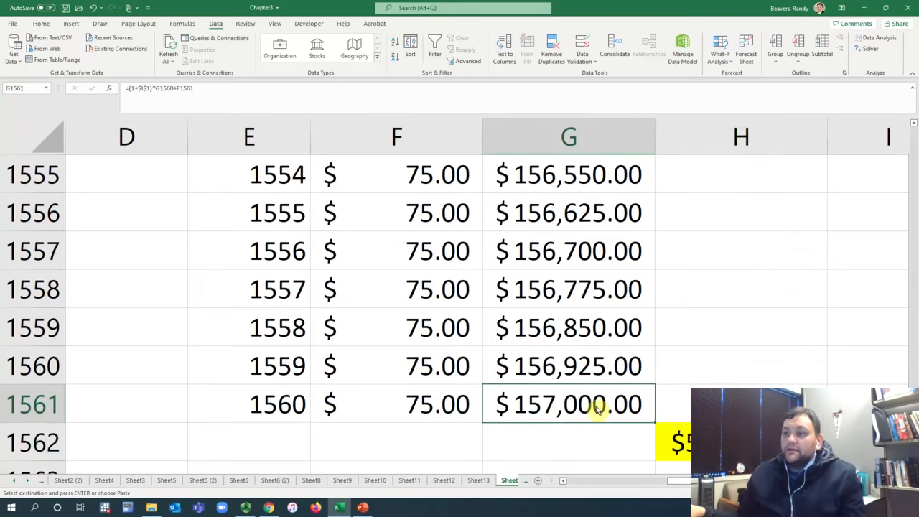
pyautogui.click(717, 54)
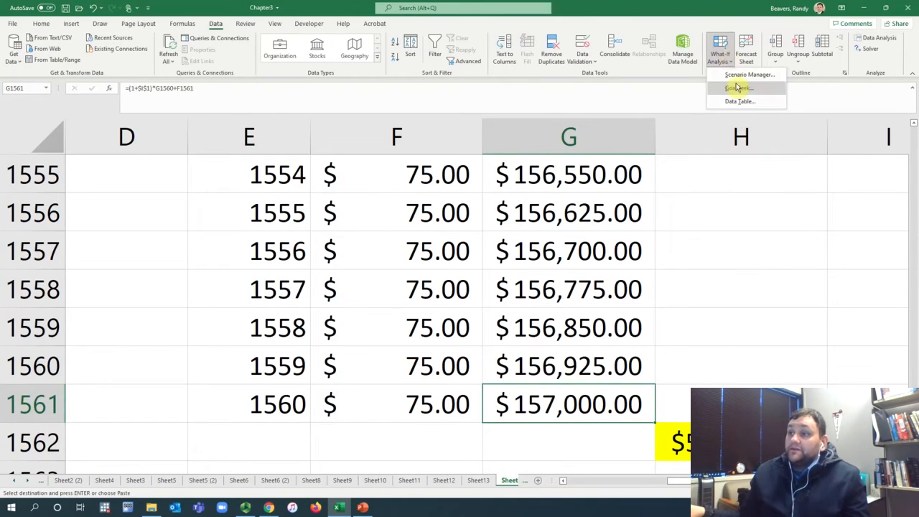
pyautogui.click(725, 88)
pyautogui.moveTo(663, 347); pyautogui.dragTo(375, 345)
pyautogui.click(397, 369)
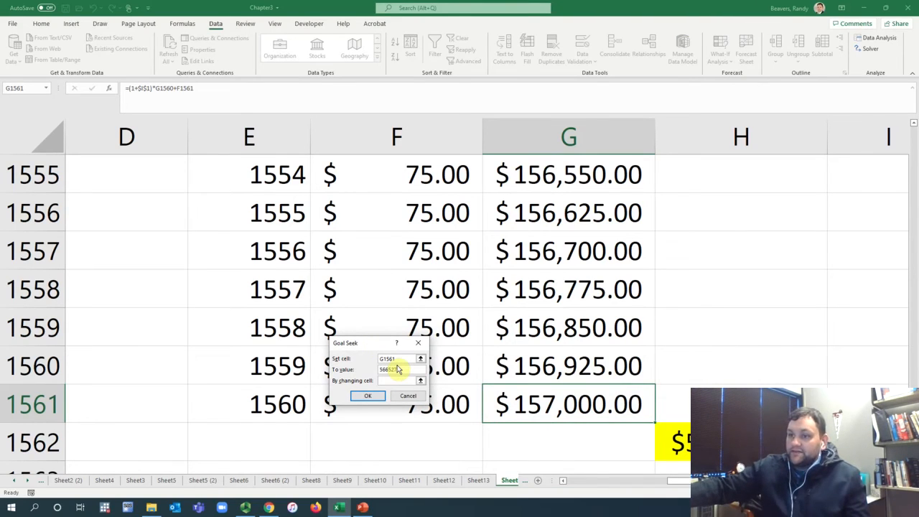
pyautogui.write('566527.38')
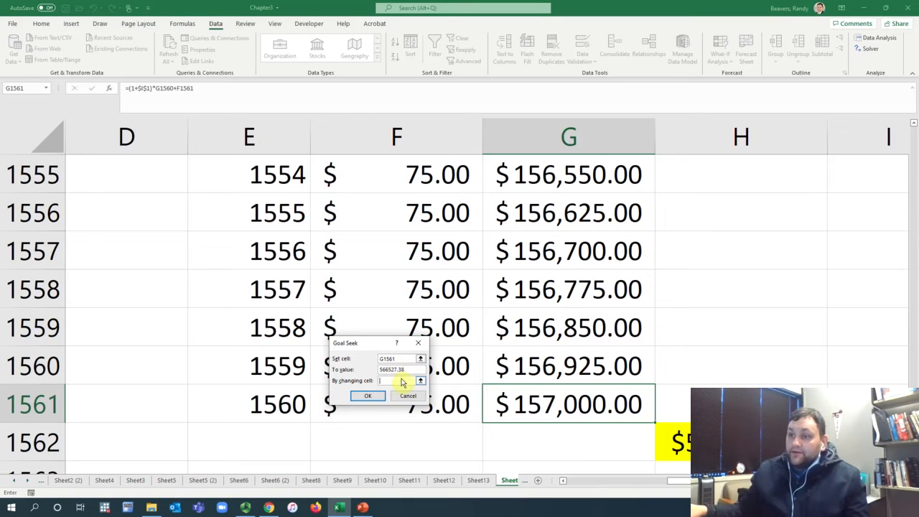
# Step: Set the periodic rate cell I1 as the changing cell, run the Goal Seek and accept its solution
pyautogui.scroll(20, 816, 375)
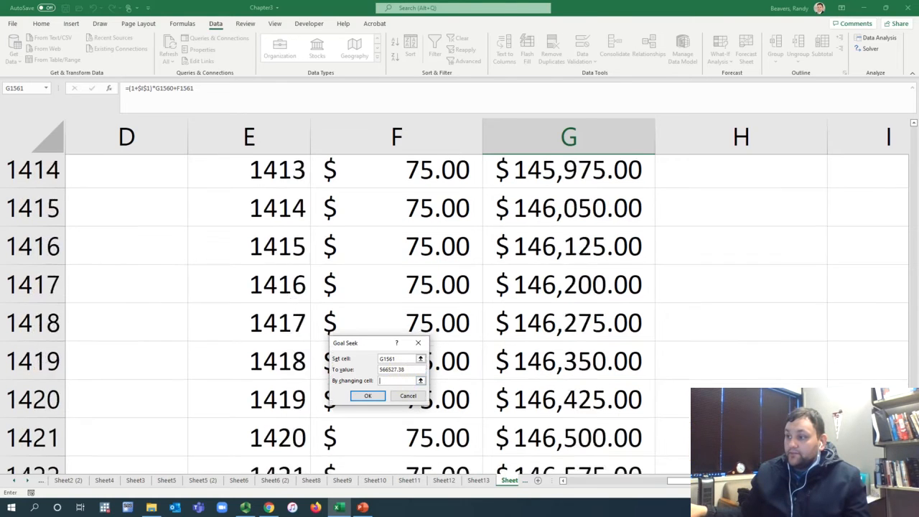
pyautogui.scroll(20, 904, 168)
pyautogui.click(850, 185)
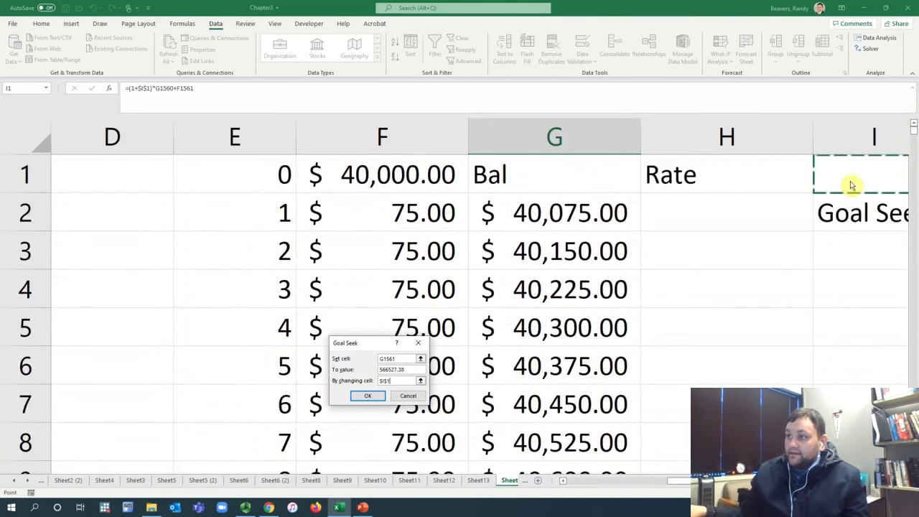
pyautogui.click(368, 397)
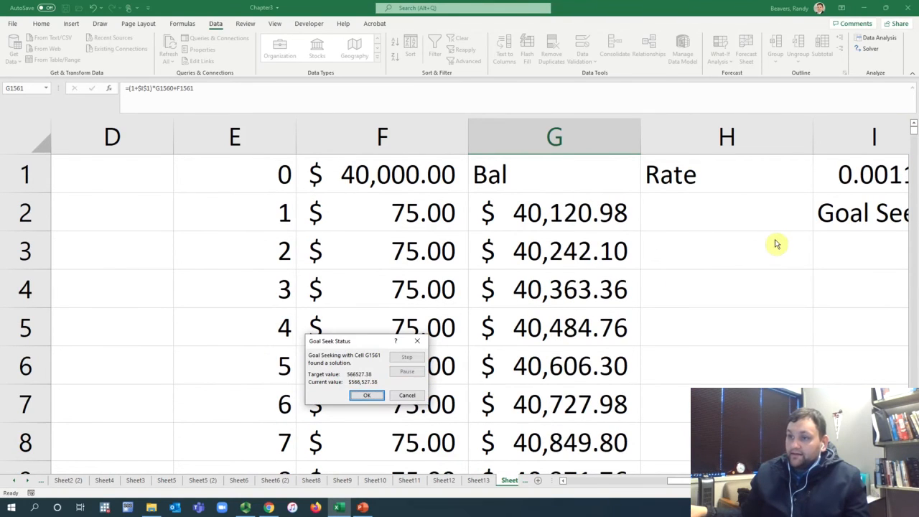
pyautogui.click(367, 396)
# Step: Inspect the formula in J1 that converts the weekly rate in I1 to an annual rate
pyautogui.hscroll(2, 459, 287)
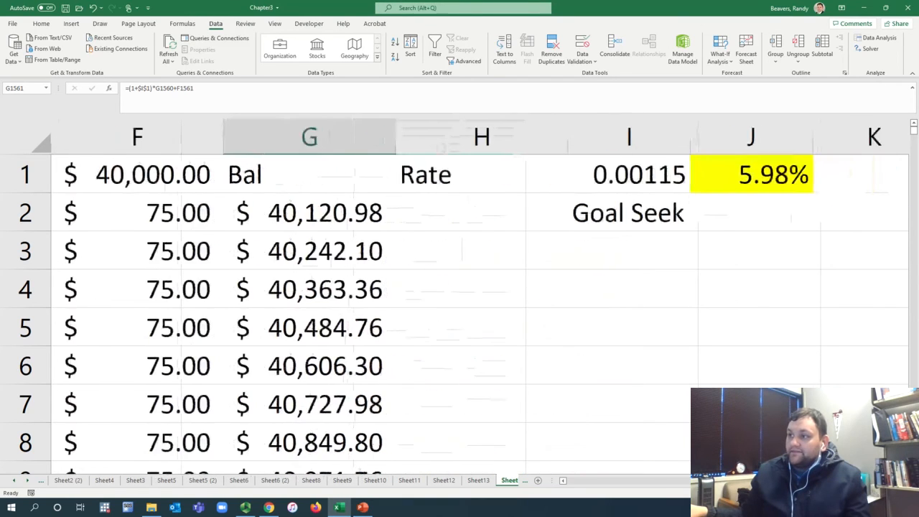
pyautogui.doubleClick(746, 178)
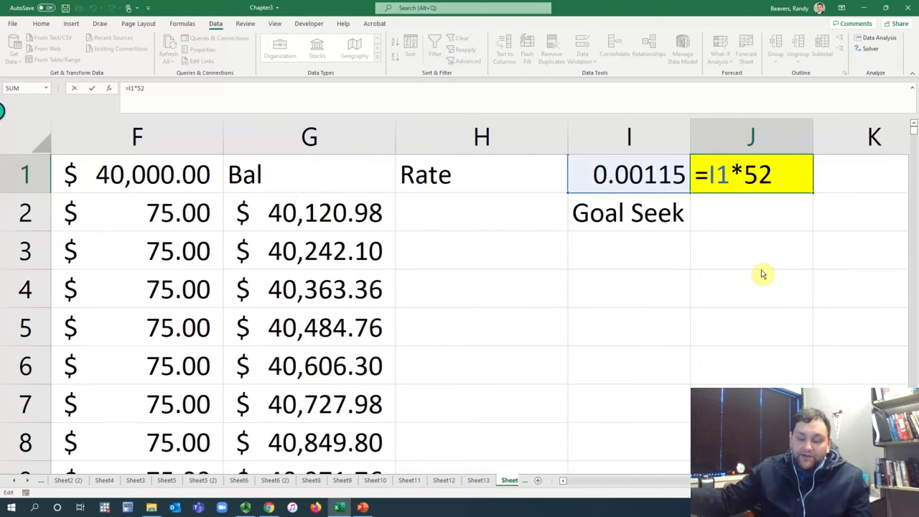
pyautogui.press('Return')
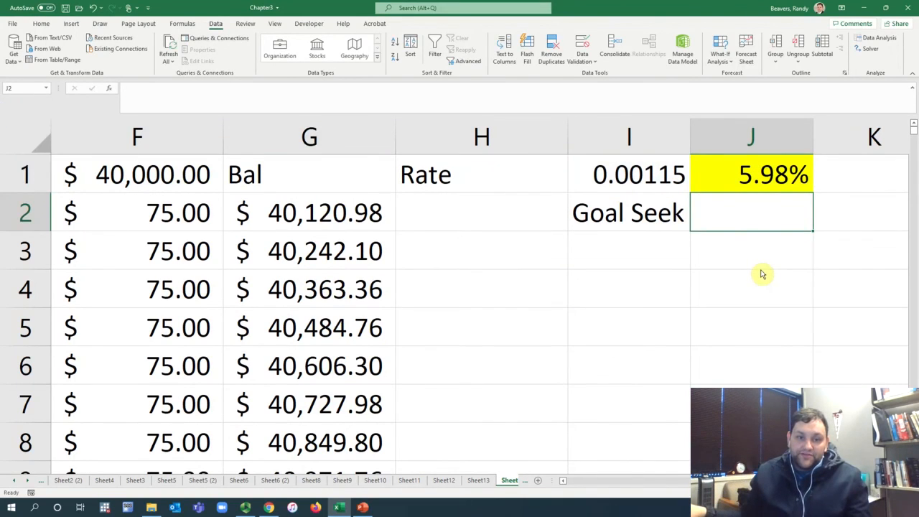